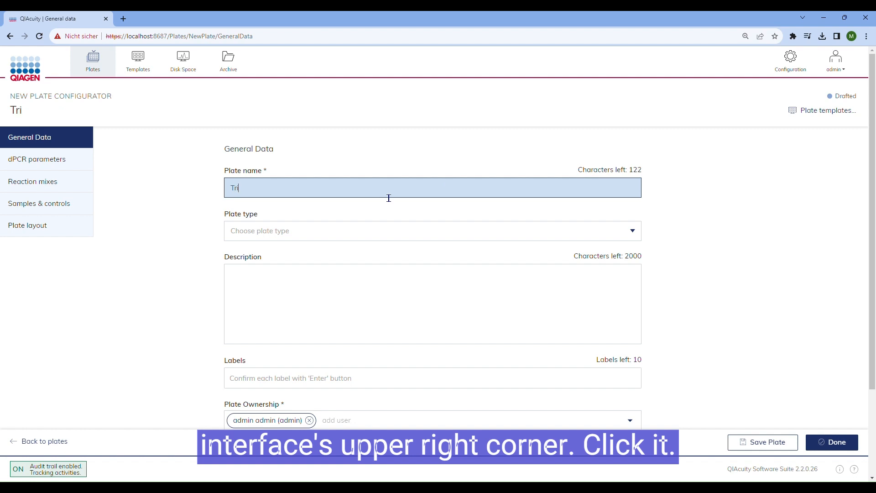
Name the new plate Trial Kit and set its plate type to Nanoplate 26K 24-well
{"action": "type", "text": "l Kit"}
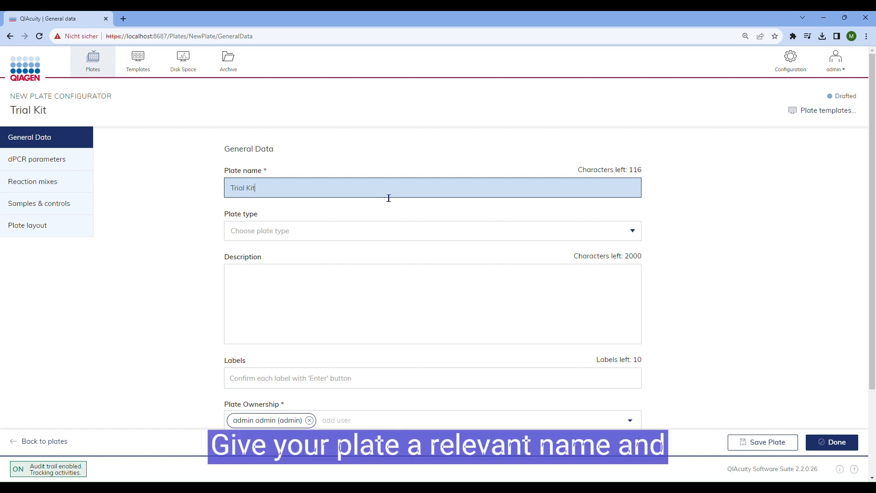
{"action": "left_click", "coordinate": [421, 240]}
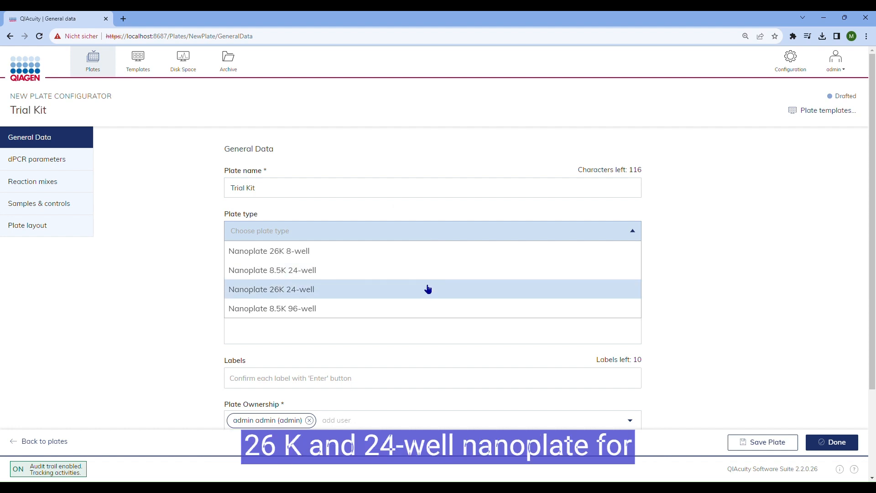
{"action": "left_click", "coordinate": [383, 290]}
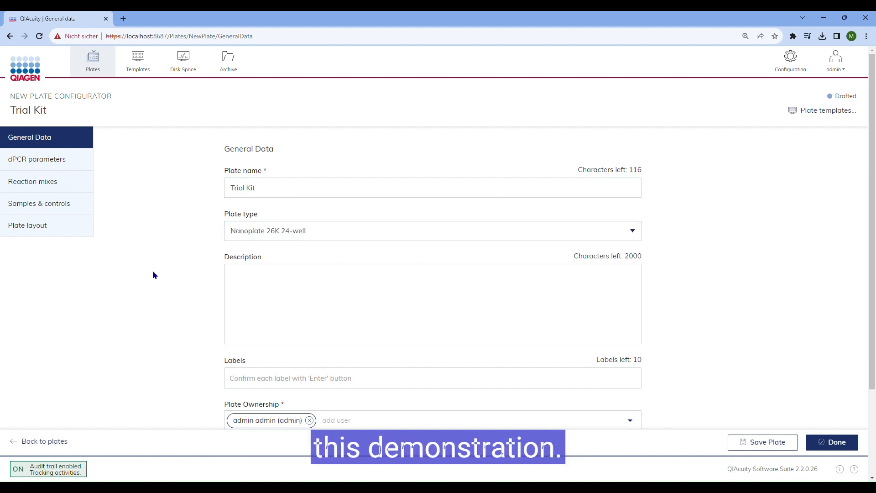
In the dPCR parameters, select the QIAGEN Standard Priming Profile and add a first cycling step of 95 °C for 02:00
{"action": "left_click", "coordinate": [69, 163]}
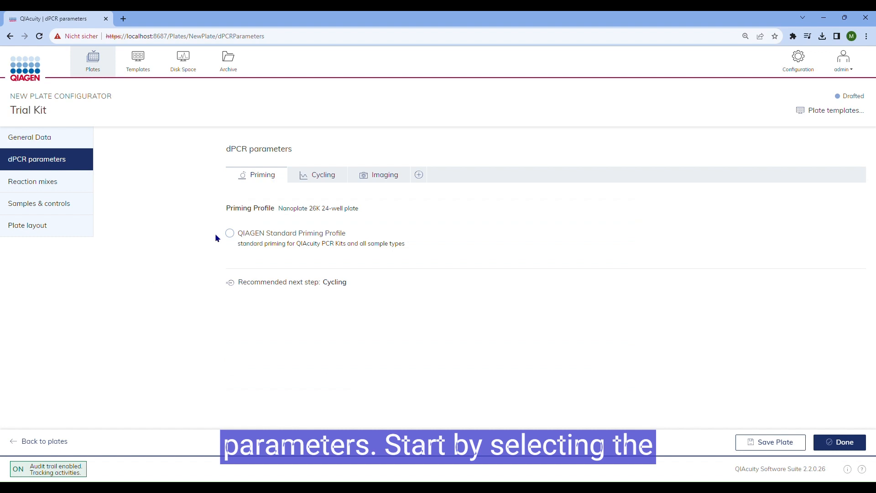
{"action": "left_click", "coordinate": [230, 234]}
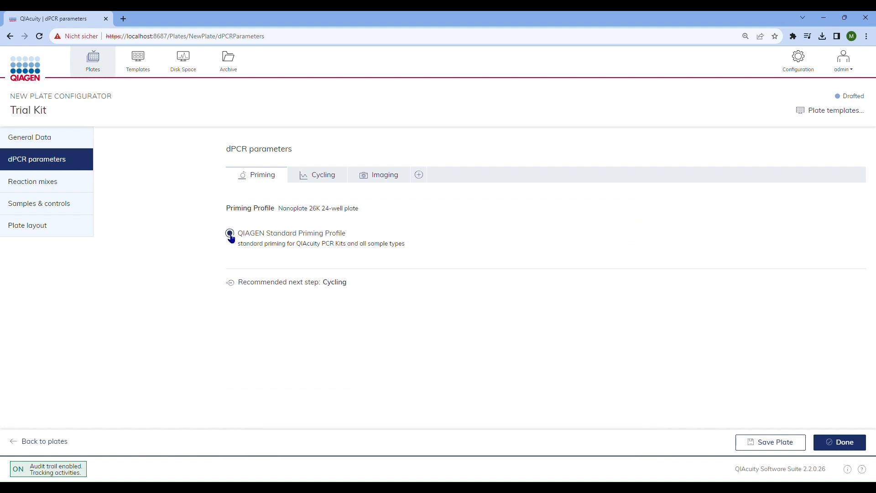
{"action": "left_click", "coordinate": [319, 178]}
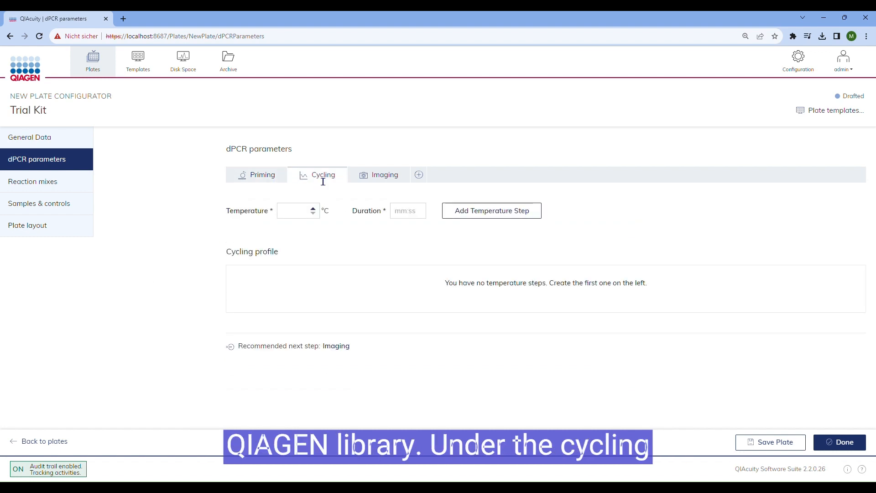
{"action": "left_click", "coordinate": [305, 214]}
{"action": "type", "text": "95"}
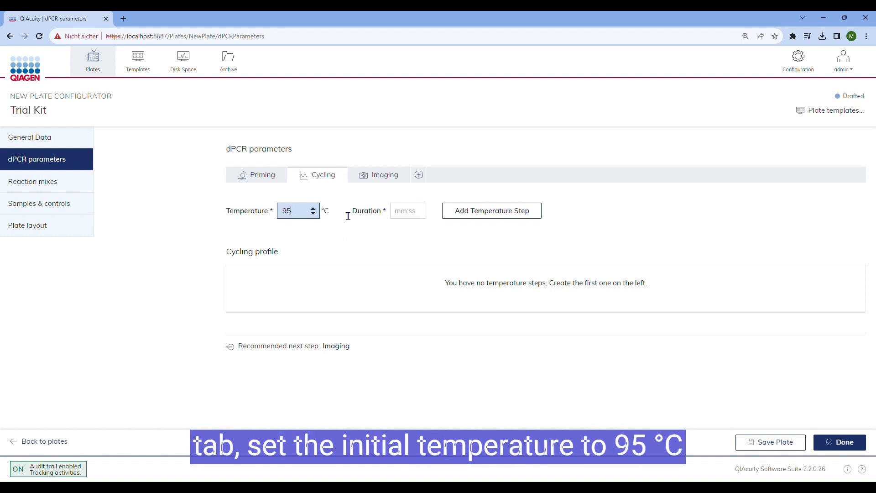
{"action": "left_click", "coordinate": [406, 211]}
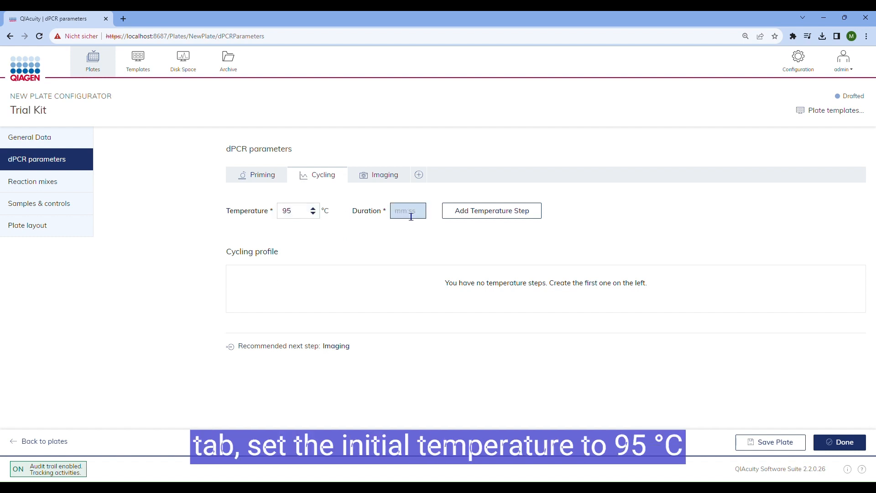
{"action": "type", "text": "02:"}
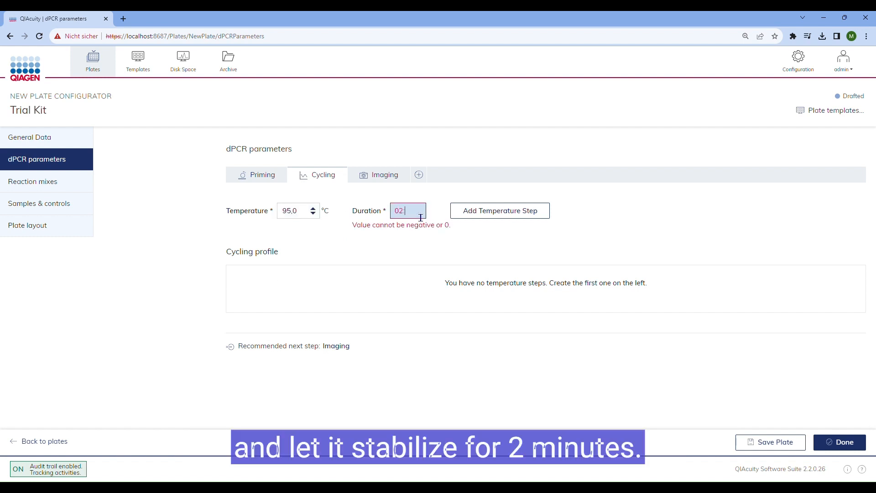
{"action": "type", "text": "00"}
{"action": "left_click", "coordinate": [500, 211]}
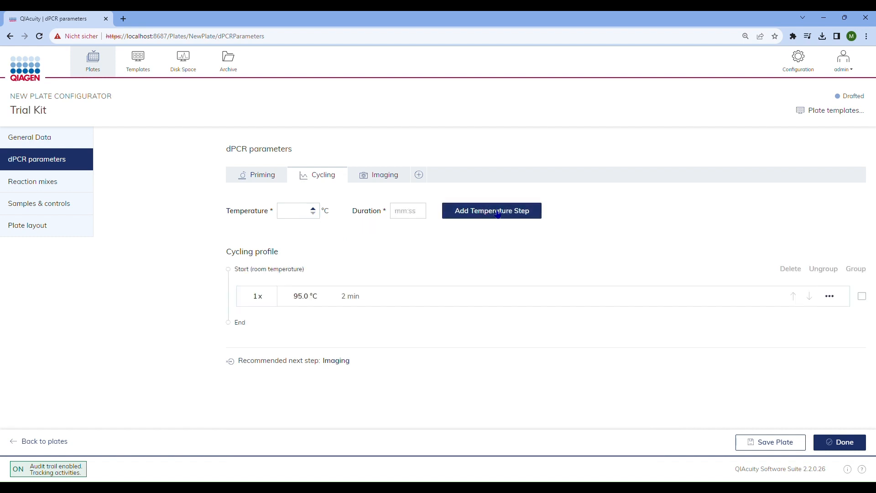
Add a second temperature step of 95 °C for 00:15 to the cycling profile
{"action": "left_click", "coordinate": [297, 214]}
{"action": "type", "text": "95"}
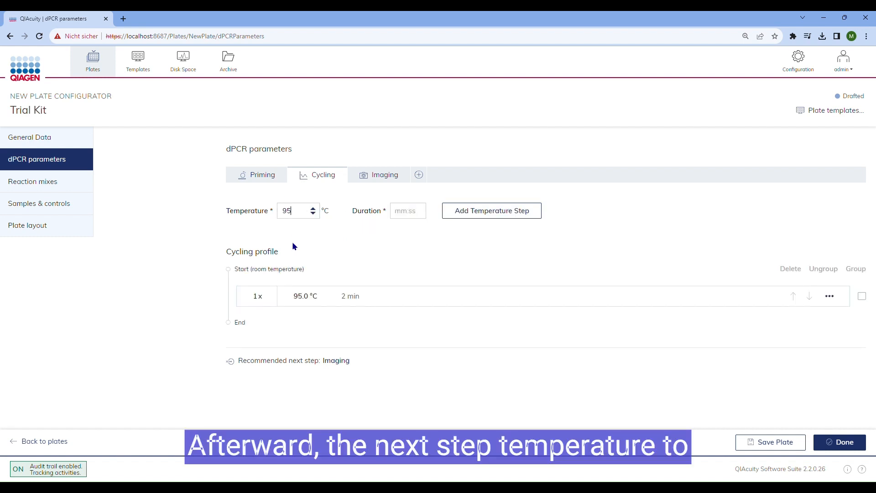
{"action": "left_click", "coordinate": [403, 216]}
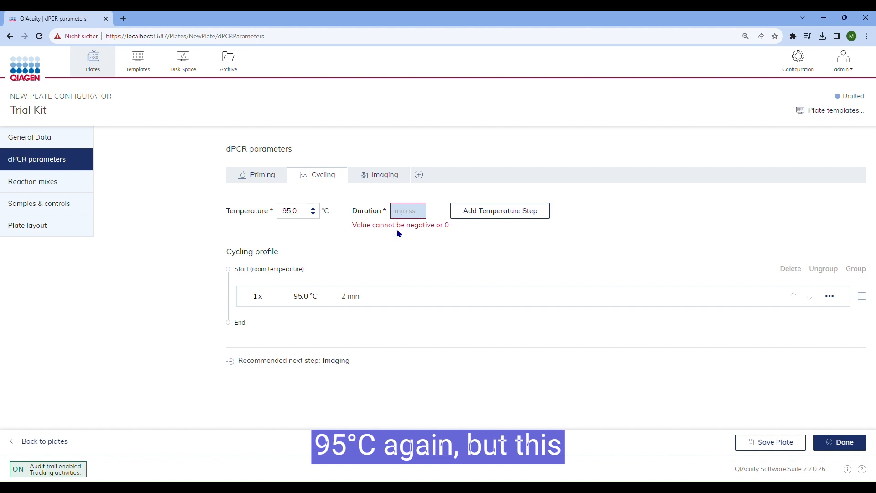
{"action": "type", "text": "00:15"}
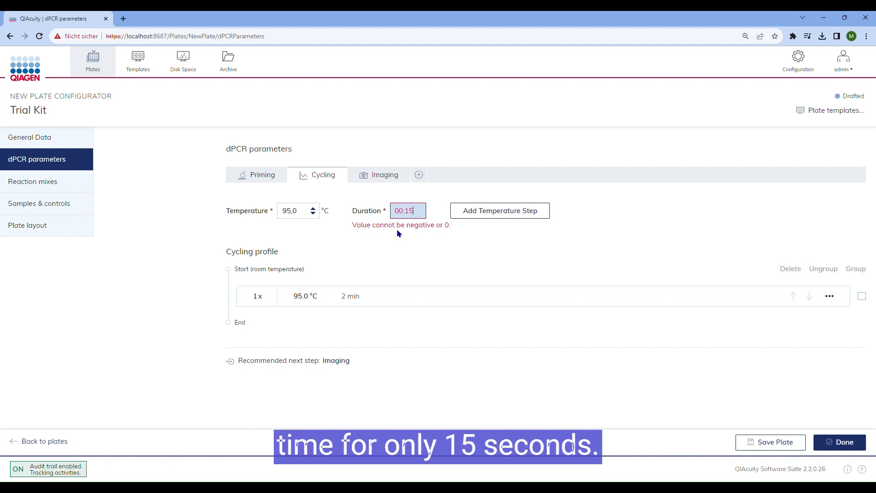
{"action": "left_click", "coordinate": [485, 216]}
Add a third temperature step of 58 °C for 00:30 to the cycling profile
{"action": "left_click", "coordinate": [315, 217]}
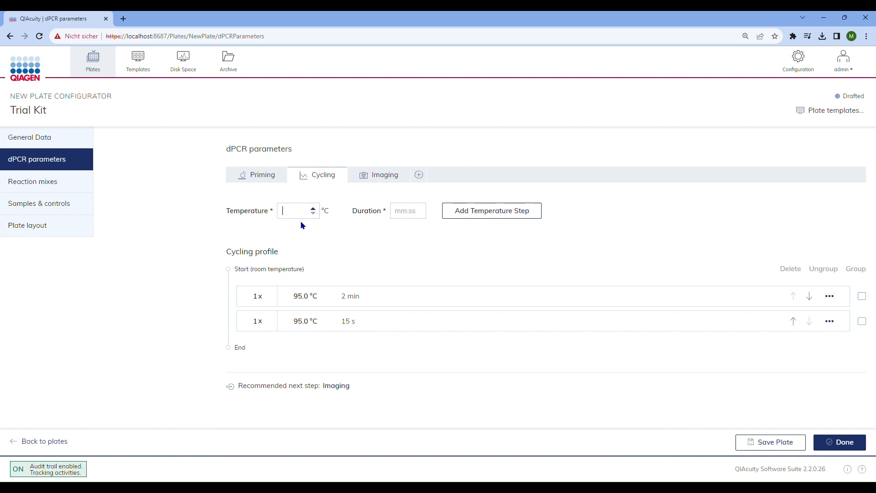
{"action": "type", "text": "58"}
{"action": "left_click", "coordinate": [411, 219]}
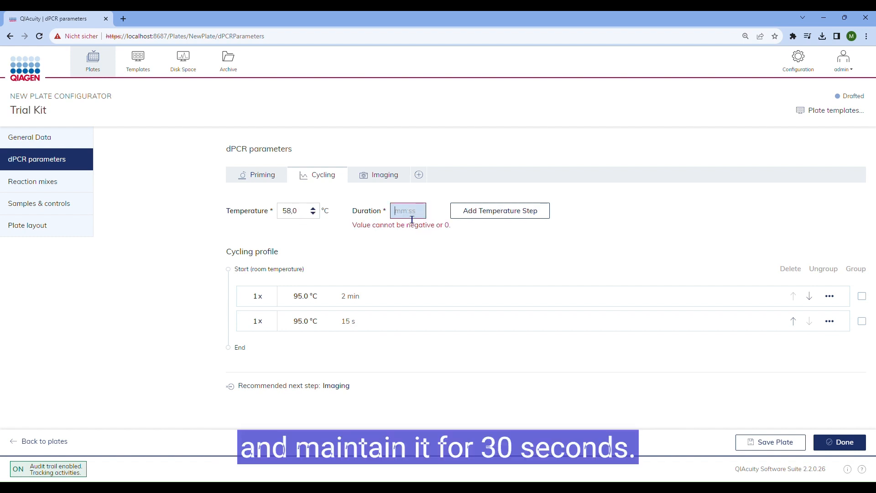
{"action": "type", "text": "00:3"}
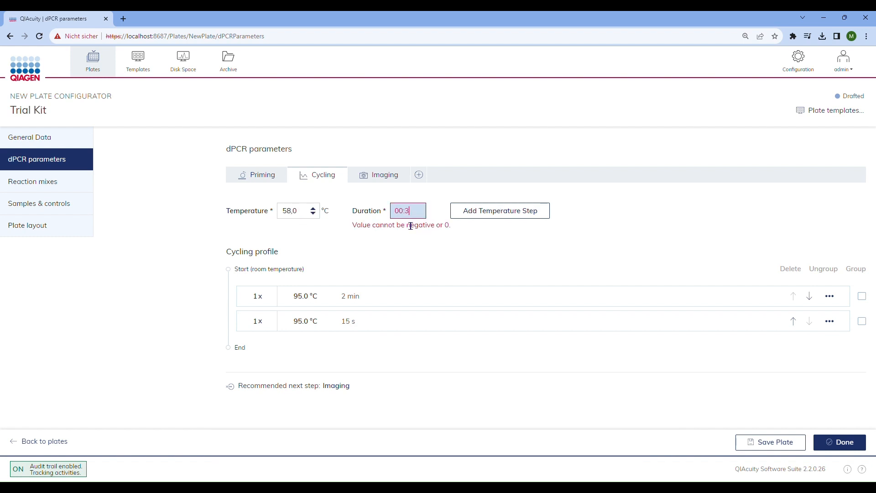
{"action": "type", "text": "0"}
{"action": "left_click", "coordinate": [483, 210]}
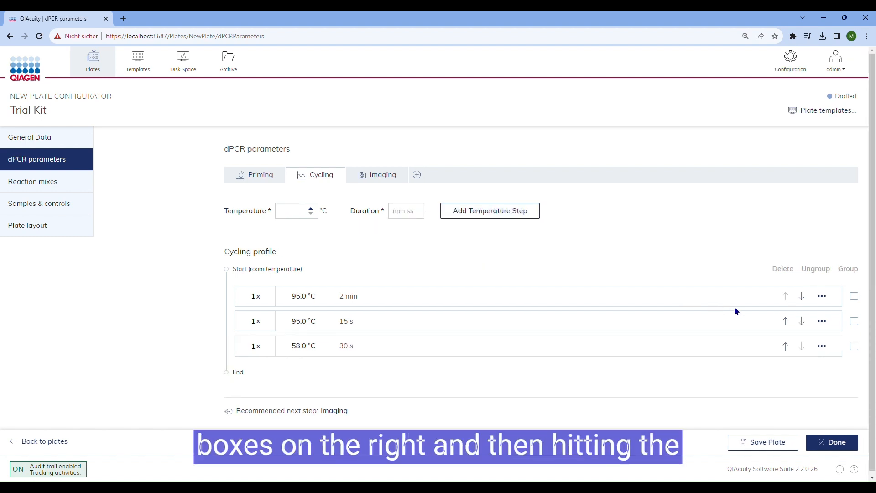
Group the 15-second and 30-second temperature steps and set the group to repeat 40 times
{"action": "left_click", "coordinate": [855, 321]}
{"action": "left_click", "coordinate": [854, 345]}
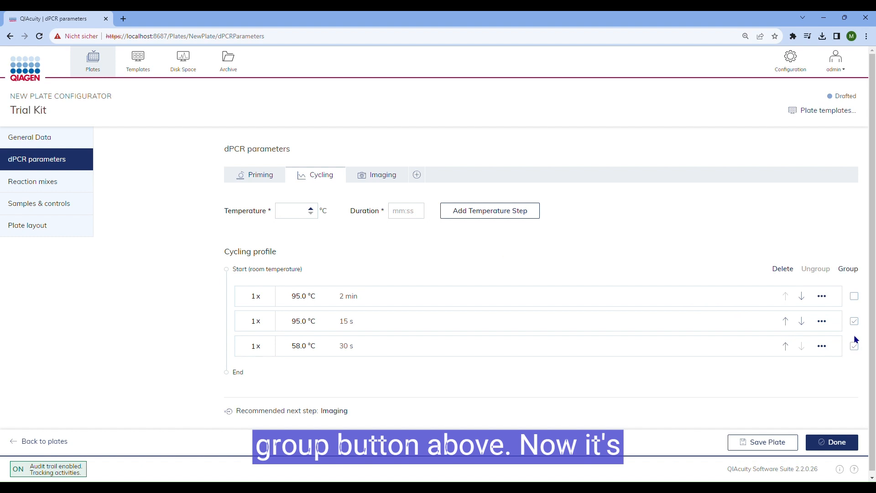
{"action": "left_click", "coordinate": [849, 269]}
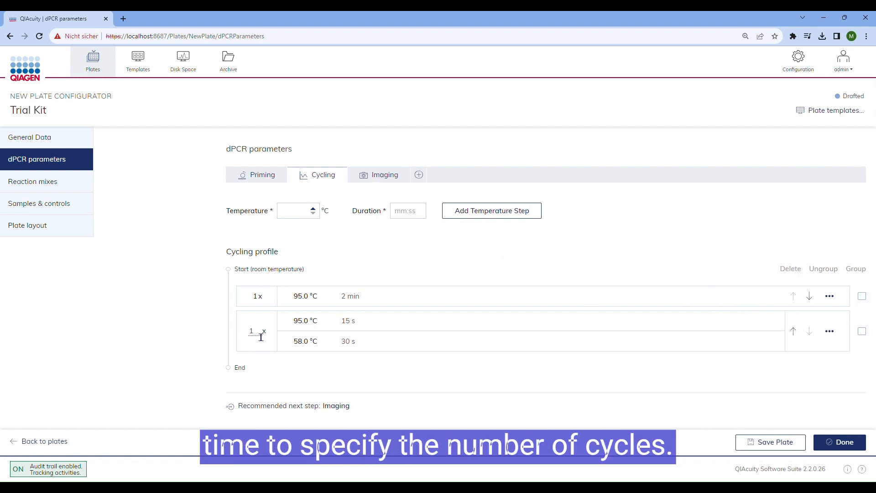
{"action": "key", "text": "BackSpace"}
{"action": "type", "text": "40"}
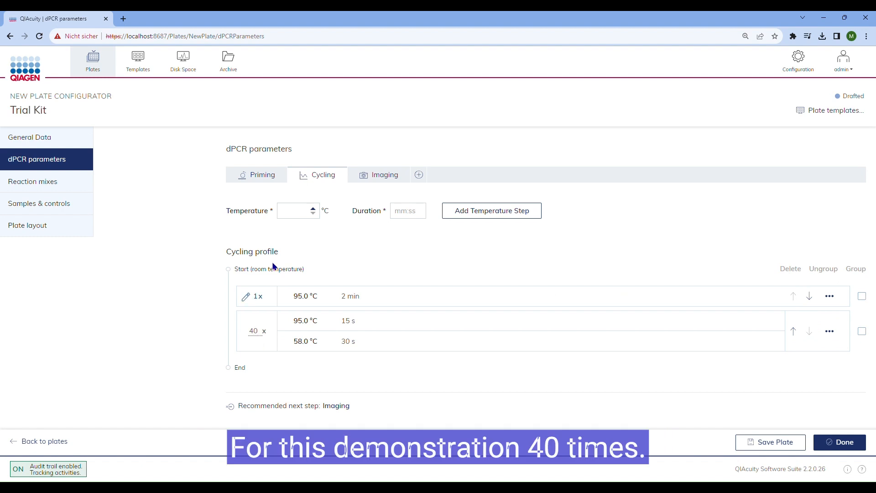
{"action": "left_click", "coordinate": [326, 240]}
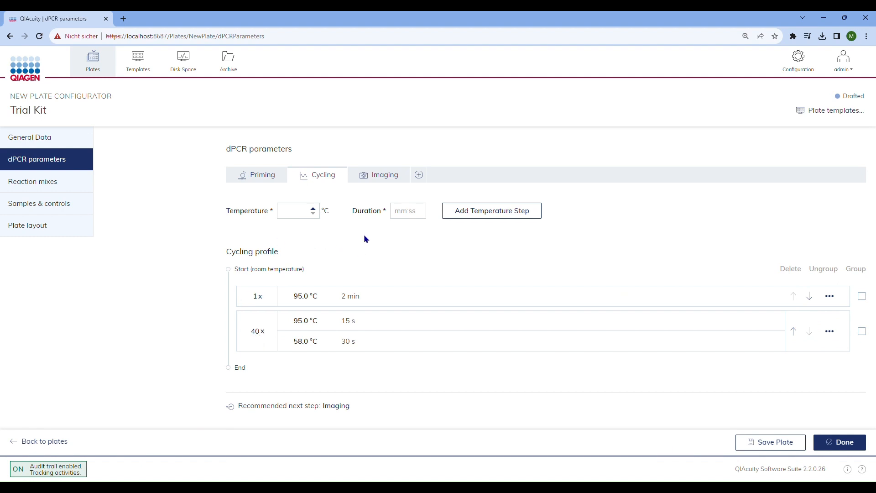
Disable the Orange, Red and Crimson channels in the imaging settings
{"action": "left_click", "coordinate": [388, 175]}
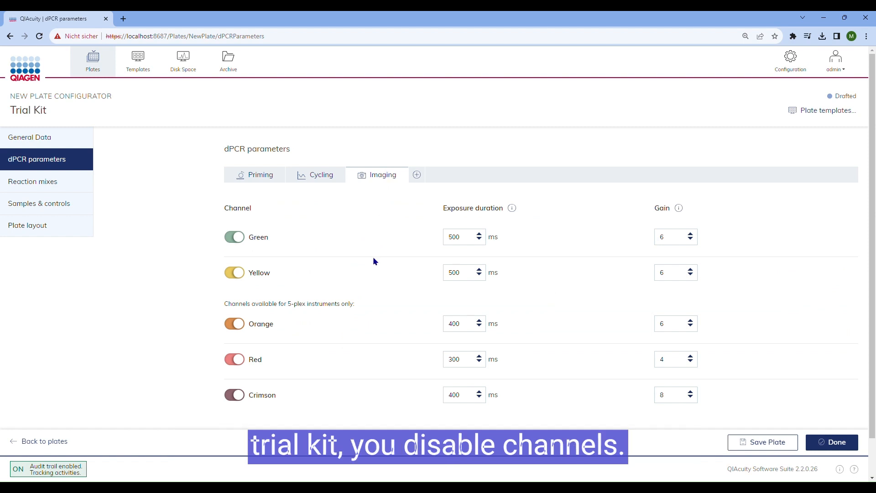
{"action": "left_click", "coordinate": [235, 324]}
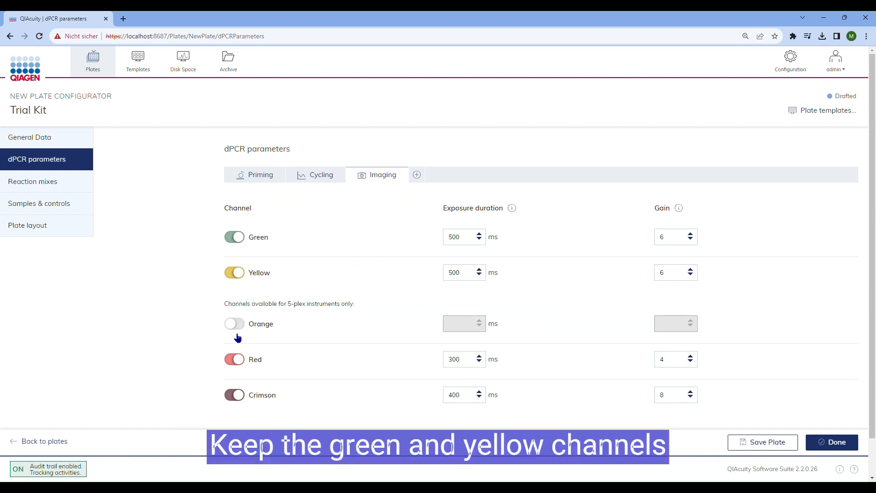
{"action": "left_click", "coordinate": [238, 355]}
{"action": "left_click", "coordinate": [240, 395]}
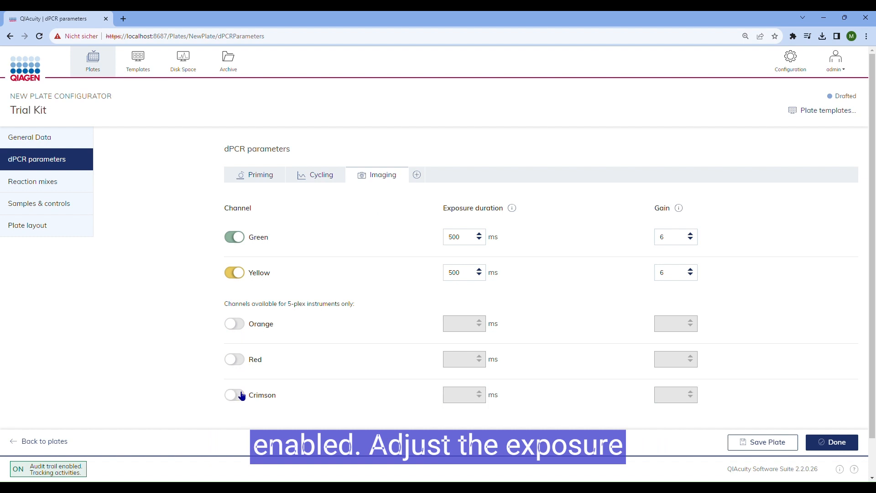
Set the Yellow channel's exposure duration to 400 ms
{"action": "left_click", "coordinate": [451, 273]}
{"action": "key", "text": "BackSpace"}
{"action": "type", "text": "4"}
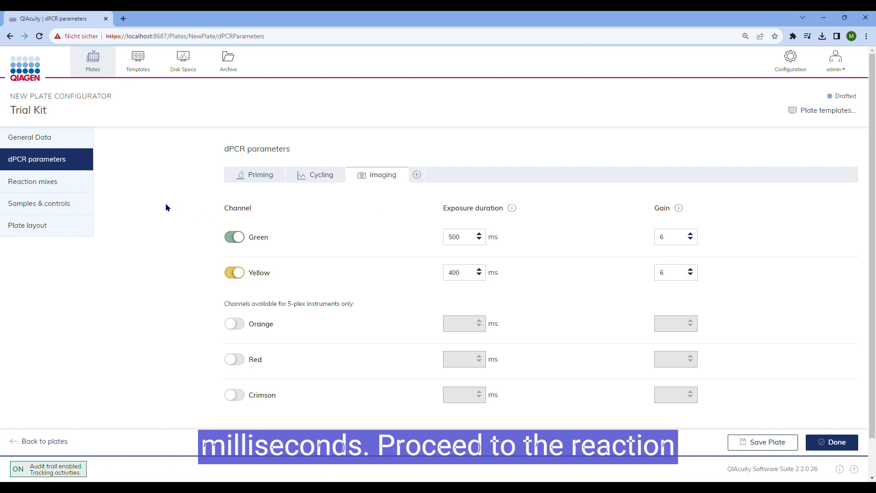
Start a new reaction mix named TrialKitMix and define its first target as TTZ with the FAM dye
{"action": "left_click", "coordinate": [67, 184]}
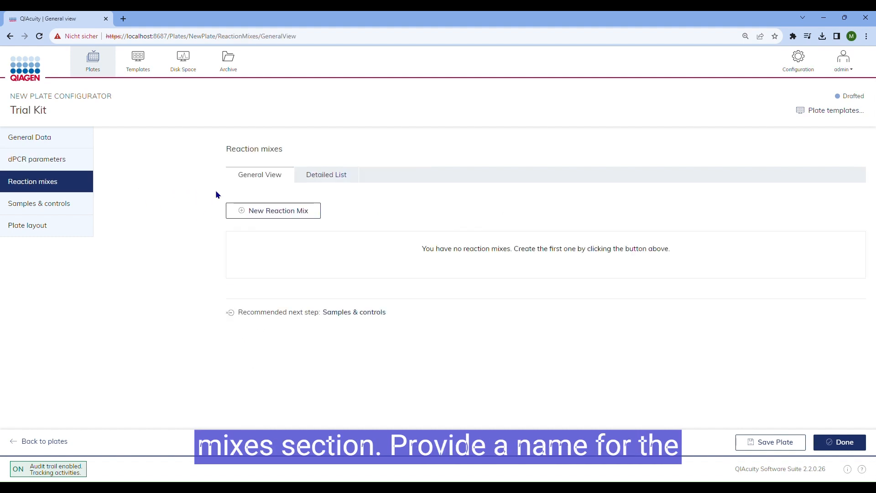
{"action": "left_click", "coordinate": [286, 211]}
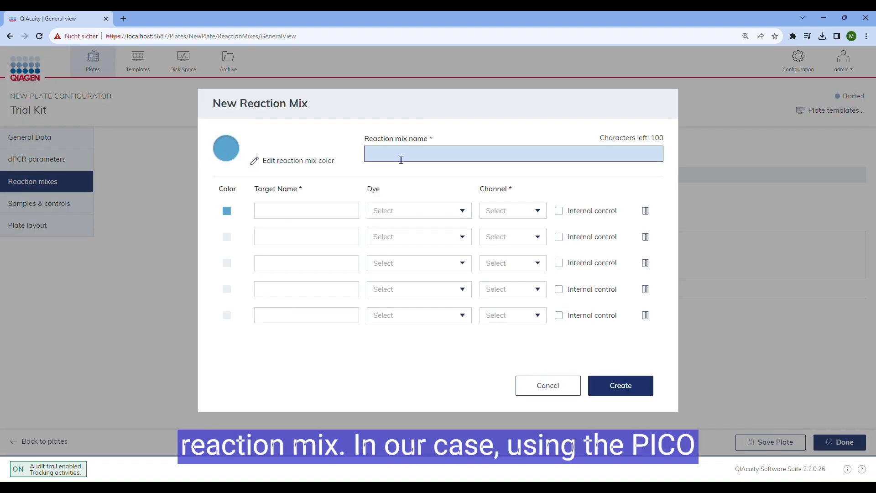
{"action": "type", "text": "TrialKitMix"}
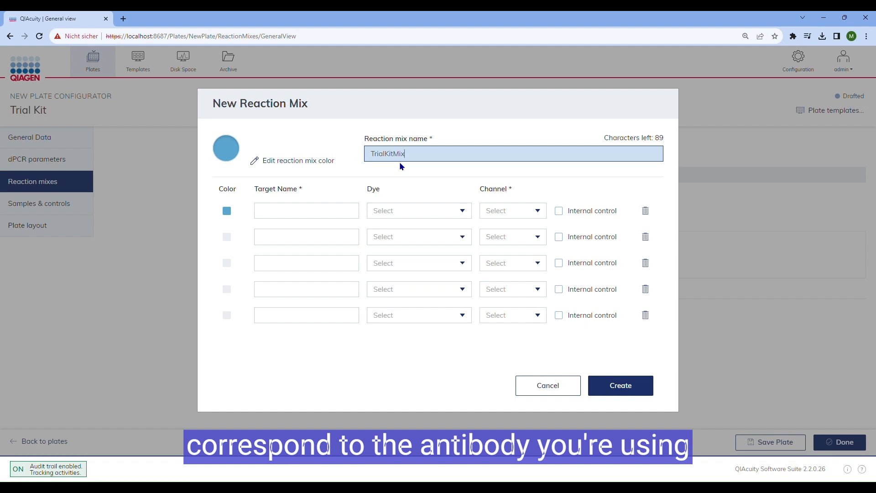
{"action": "left_click", "coordinate": [324, 212]}
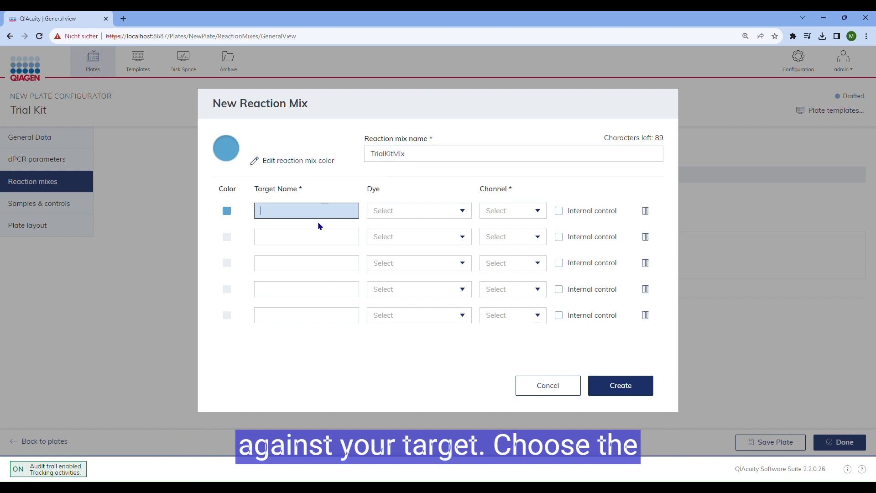
{"action": "type", "text": "TTZ"}
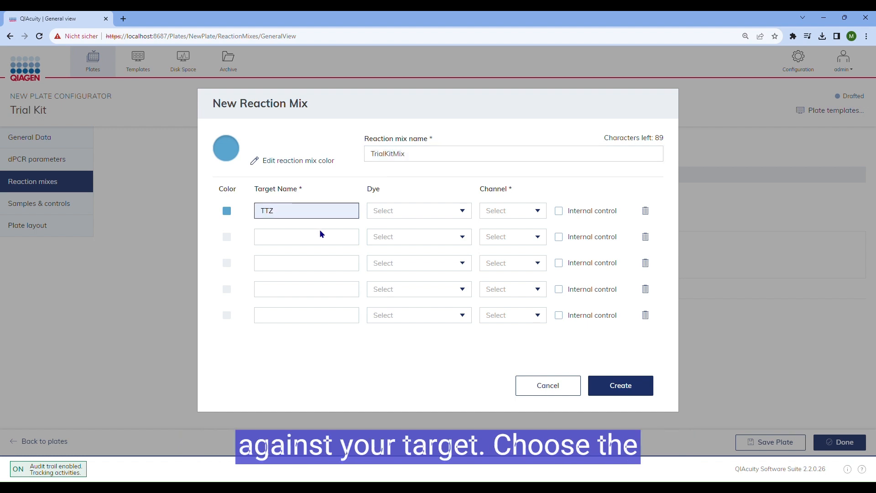
{"action": "left_click", "coordinate": [421, 216]}
{"action": "left_click", "coordinate": [412, 226]}
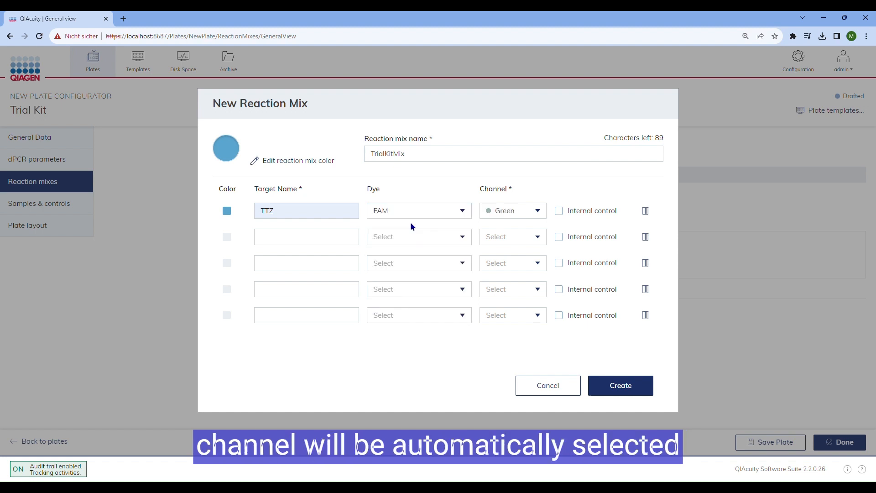
Define the second target as PTZ with the HEX dye and create the reaction mix
{"action": "left_click", "coordinate": [305, 241]}
{"action": "type", "text": "PTZ"}
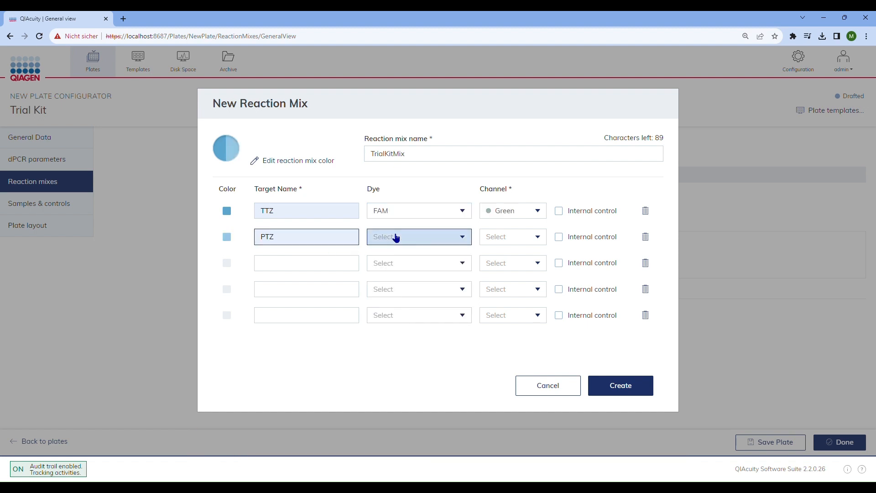
{"action": "left_click", "coordinate": [396, 237]}
{"action": "left_click", "coordinate": [391, 331]}
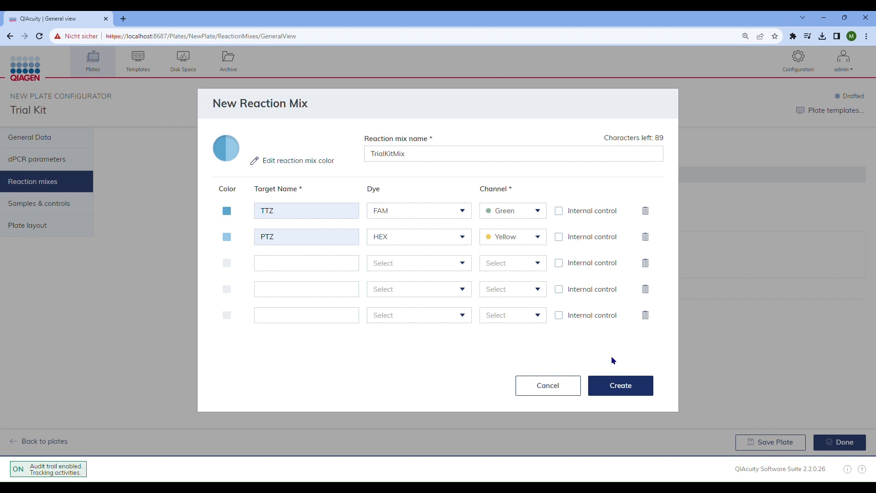
{"action": "left_click", "coordinate": [622, 386]}
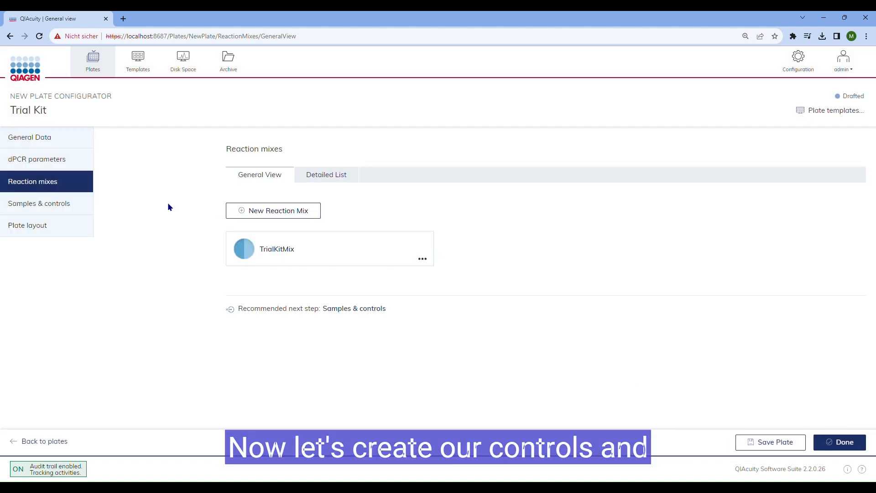
Add a non template control named NTC to the plate's samples and controls
{"action": "left_click", "coordinate": [36, 207]}
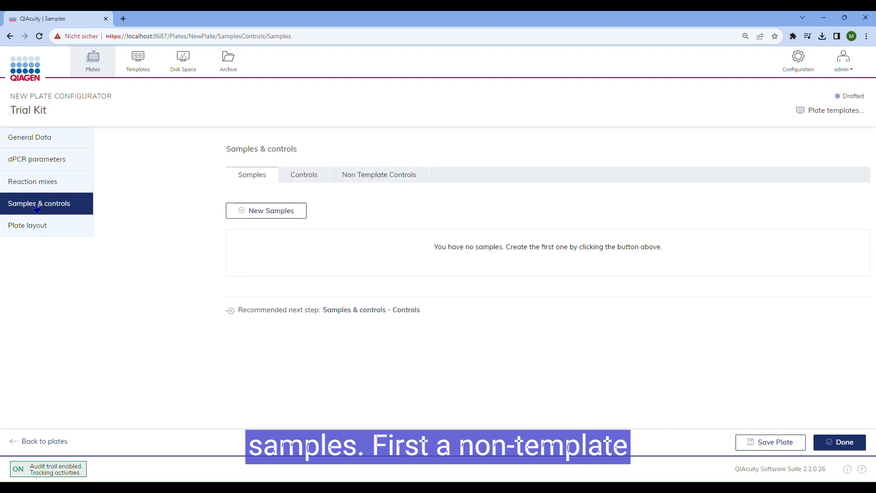
{"action": "left_click", "coordinate": [408, 180]}
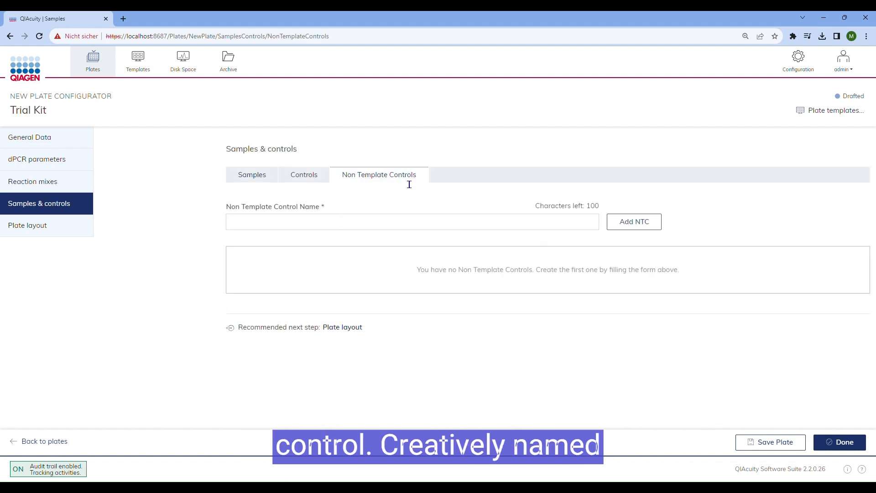
{"action": "left_click", "coordinate": [346, 223]}
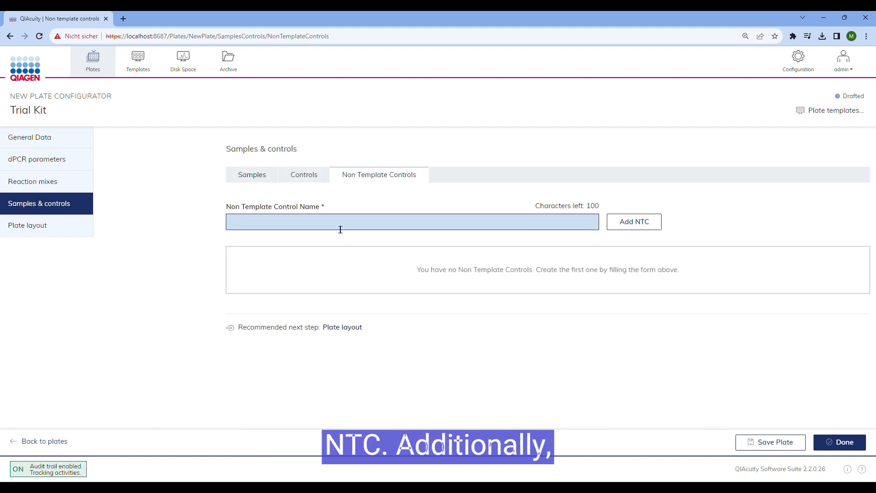
{"action": "type", "text": "NTC"}
{"action": "left_click", "coordinate": [610, 223]}
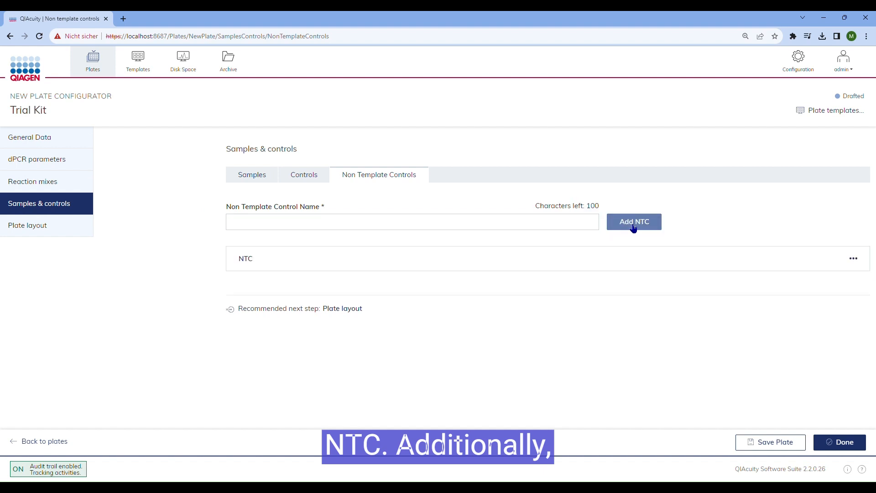
Add a control named ABC to the plate's controls
{"action": "left_click", "coordinate": [307, 181]}
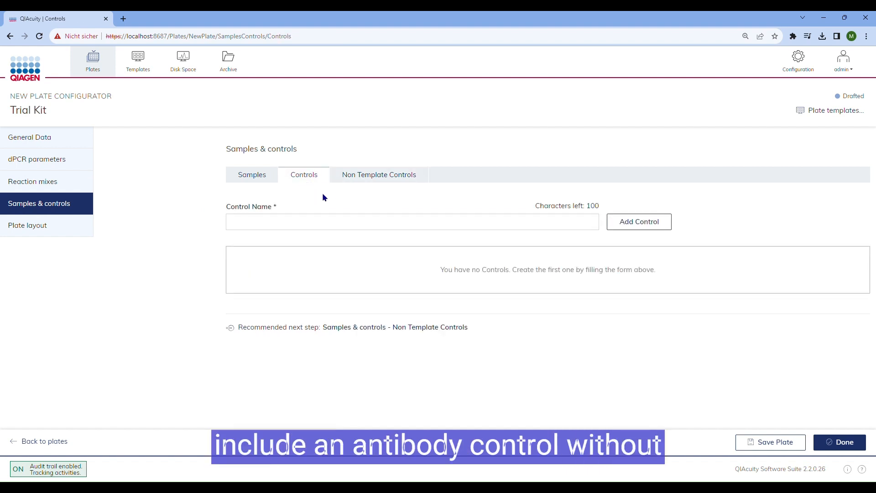
{"action": "left_click", "coordinate": [361, 223]}
{"action": "type", "text": "ABC"}
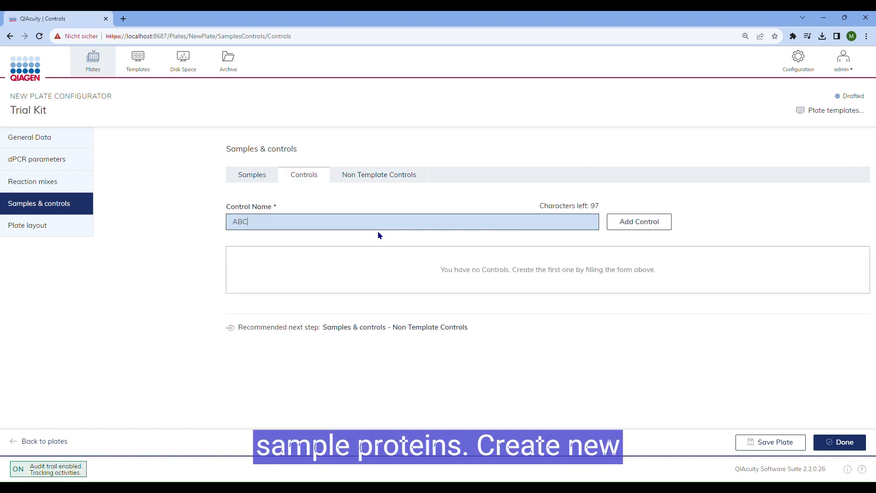
{"action": "left_click", "coordinate": [626, 227]}
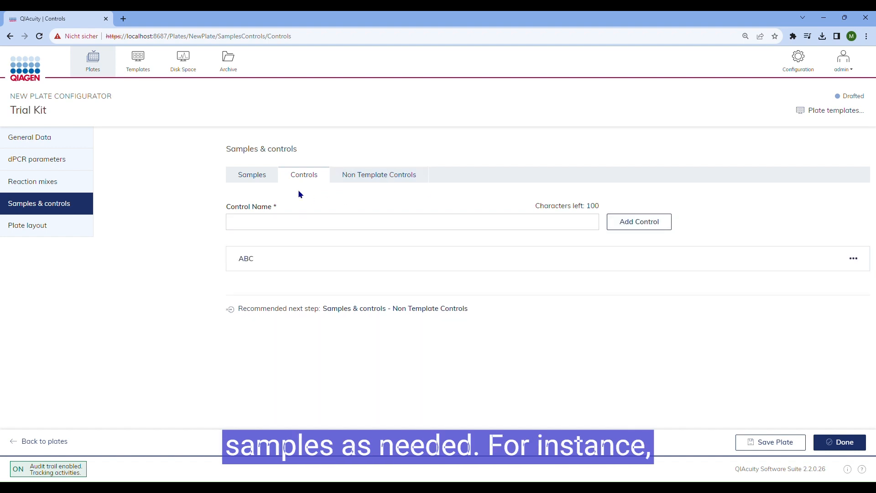
Create new samples with the sample name S# and an amount of 5
{"action": "left_click", "coordinate": [259, 178]}
{"action": "left_click", "coordinate": [268, 210]}
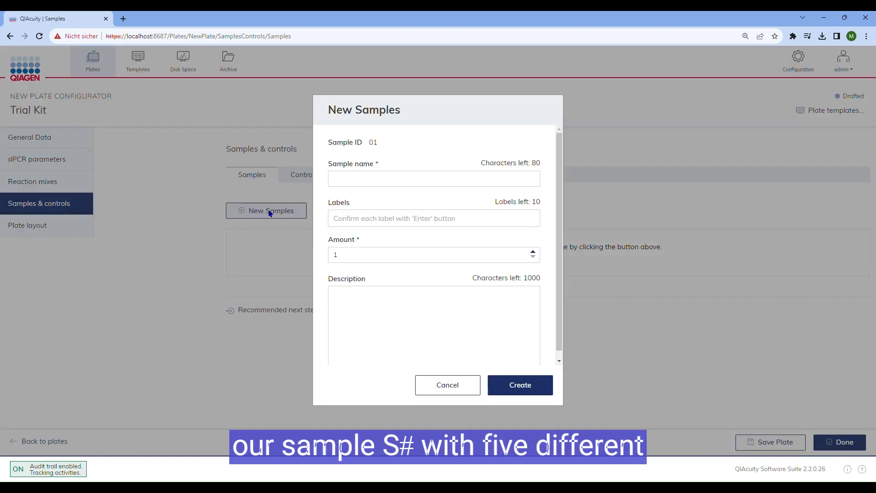
{"action": "left_click", "coordinate": [402, 182]}
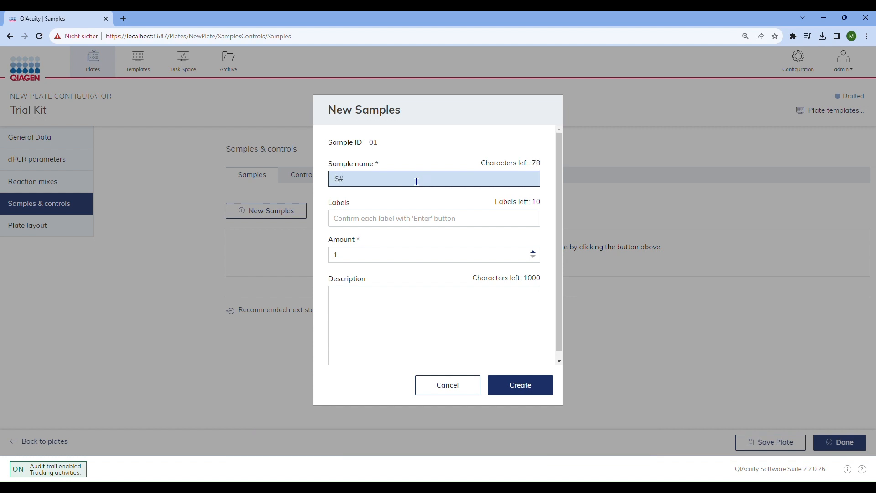
{"action": "left_click", "coordinate": [532, 253]}
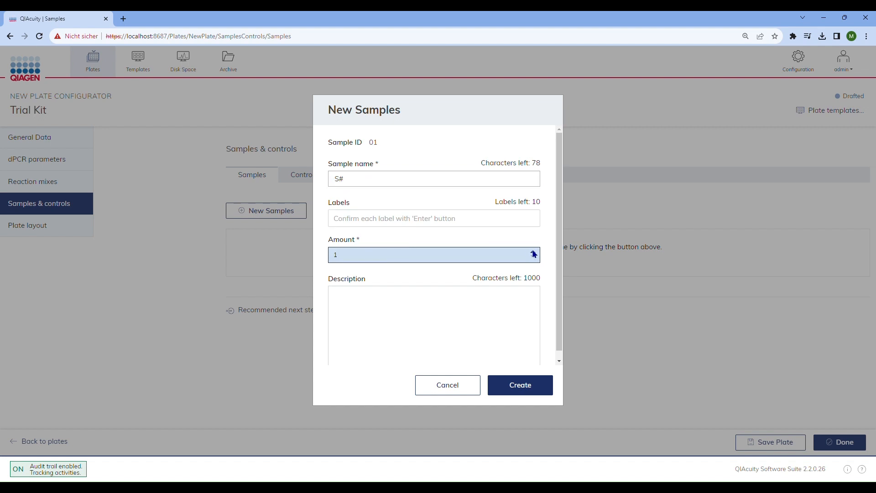
{"action": "left_click", "coordinate": [533, 252]}
{"action": "left_click", "coordinate": [533, 253]}
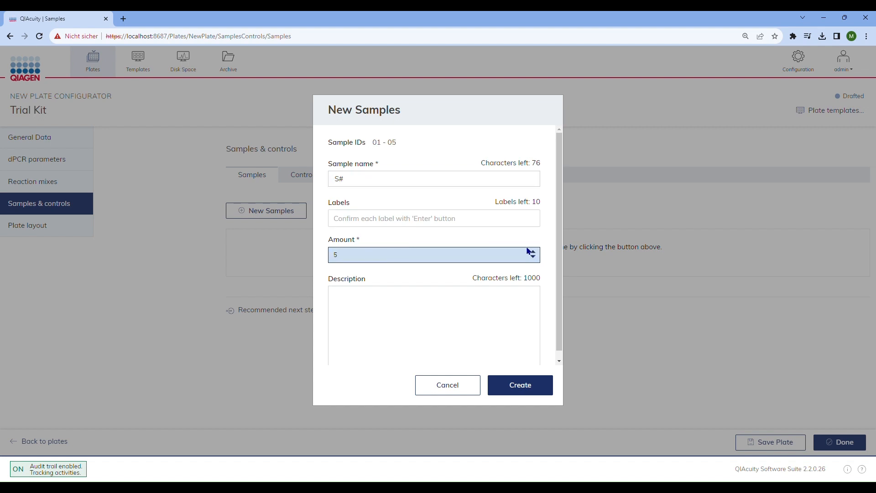
{"action": "left_click", "coordinate": [530, 394]}
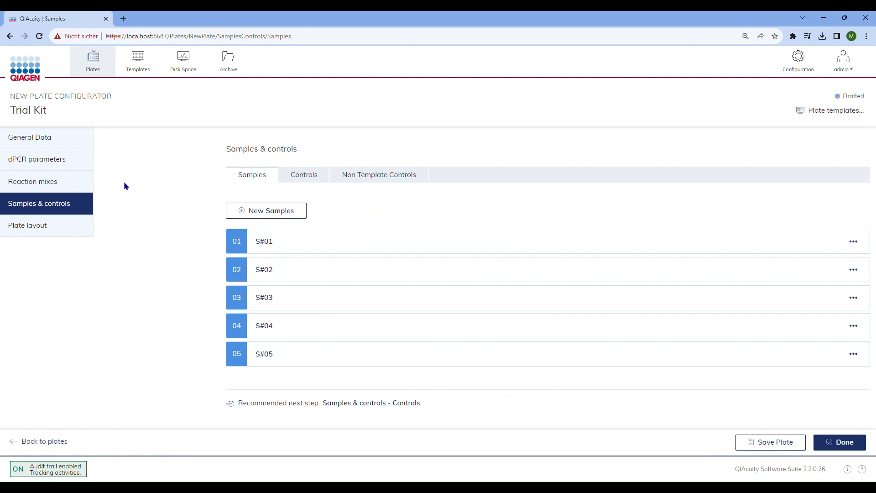
Assign the TrialKitMix reaction mix to all 24 wells, A1 to H3, in the plate layout
{"action": "left_click", "coordinate": [52, 228]}
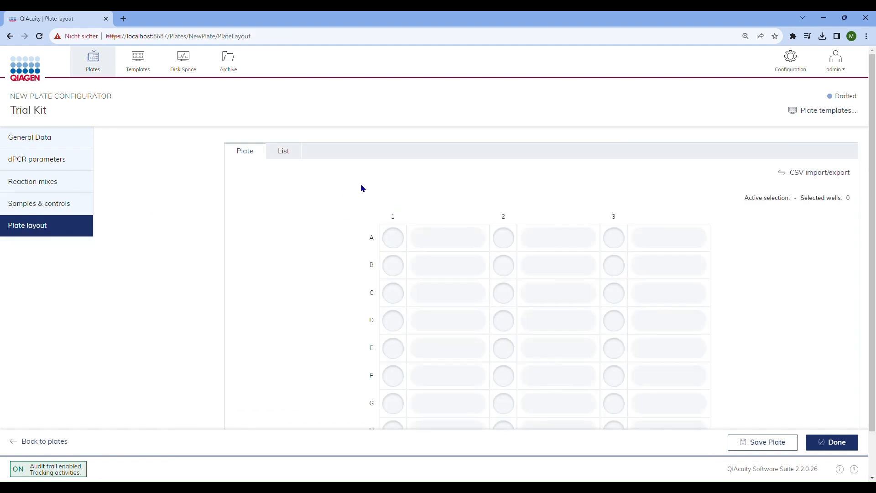
{"action": "scroll", "coordinate": [360, 188], "scroll_direction": "down", "scroll_amount": 1}
{"action": "left_click_drag", "start_coordinate": [396, 190], "coordinate": [629, 396]}
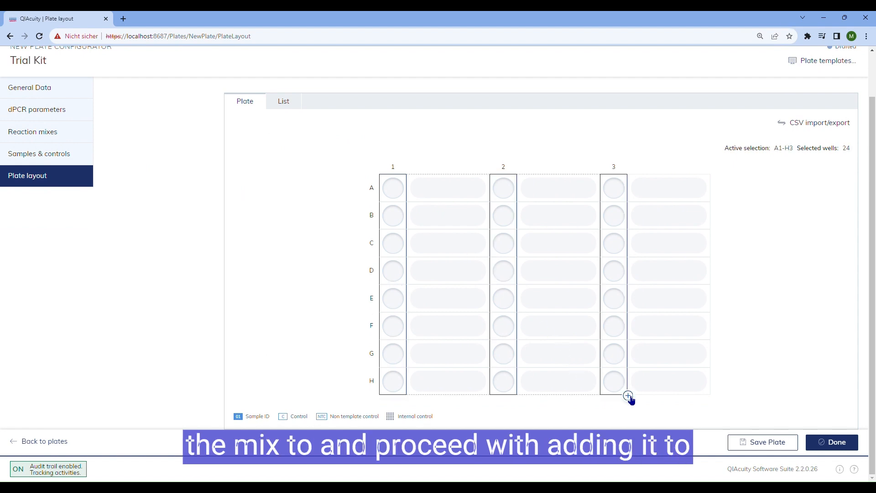
{"action": "left_click", "coordinate": [629, 396]}
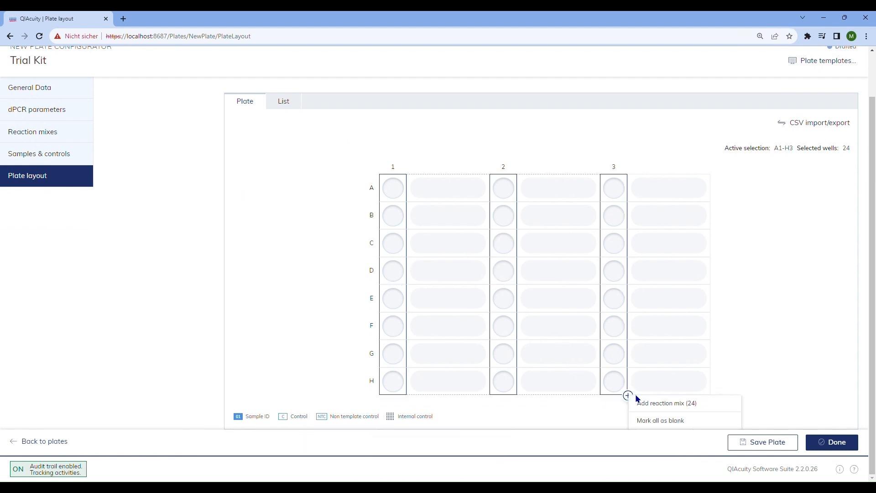
{"action": "left_click", "coordinate": [683, 404]}
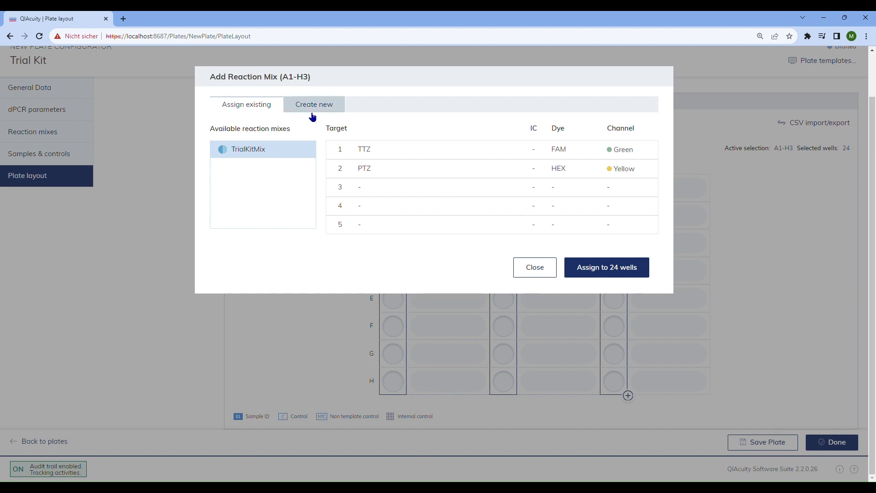
{"action": "left_click", "coordinate": [582, 268]}
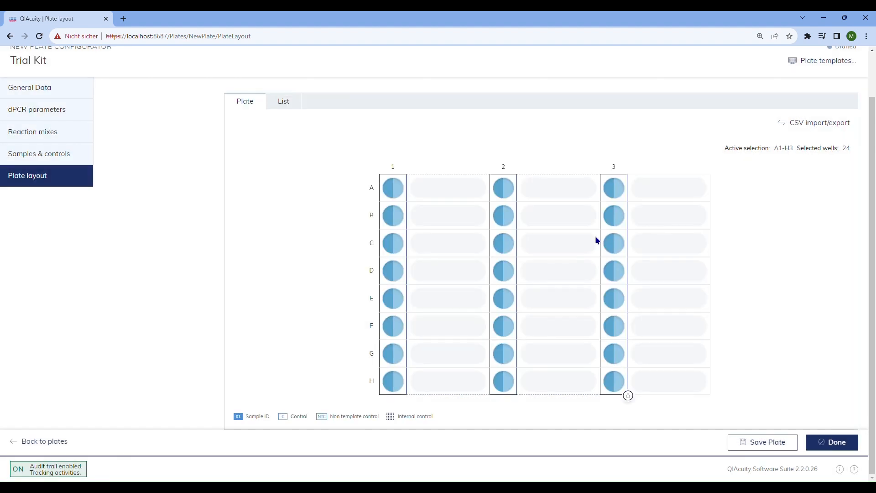
Assign the non template control NTC to well A1
{"action": "left_click", "coordinate": [398, 182]}
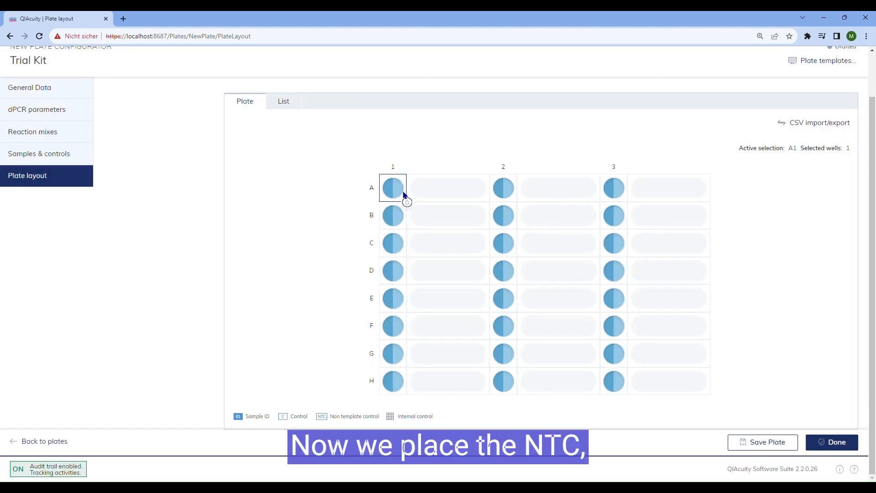
{"action": "left_click", "coordinate": [408, 203]}
{"action": "left_click", "coordinate": [439, 244]}
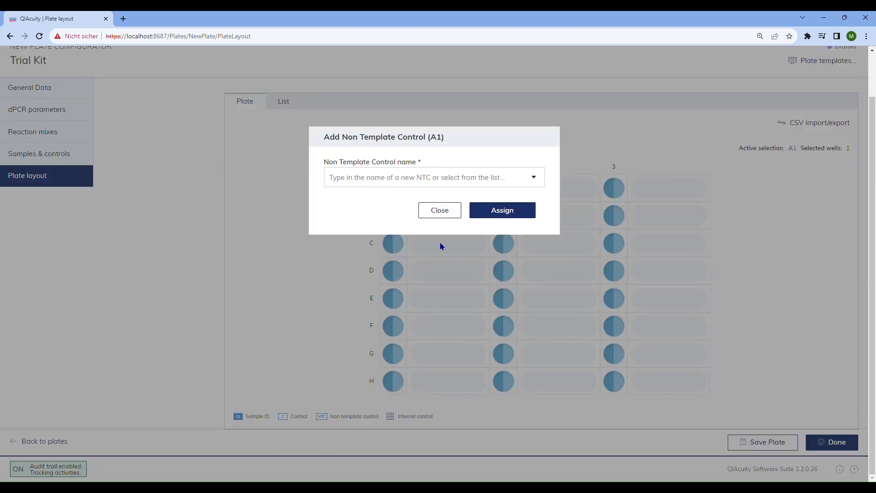
{"action": "left_click", "coordinate": [474, 182]}
{"action": "left_click", "coordinate": [413, 199]}
{"action": "left_click", "coordinate": [490, 208]}
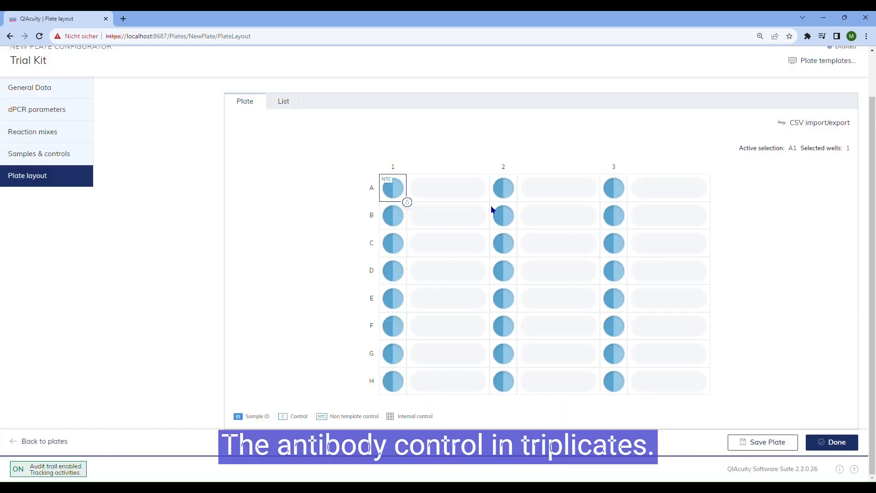
Start adding a control to wells B1 to D1, with the control type Negative for both the TTZ and PTZ targets
{"action": "left_click_drag", "start_coordinate": [397, 216], "coordinate": [399, 267]}
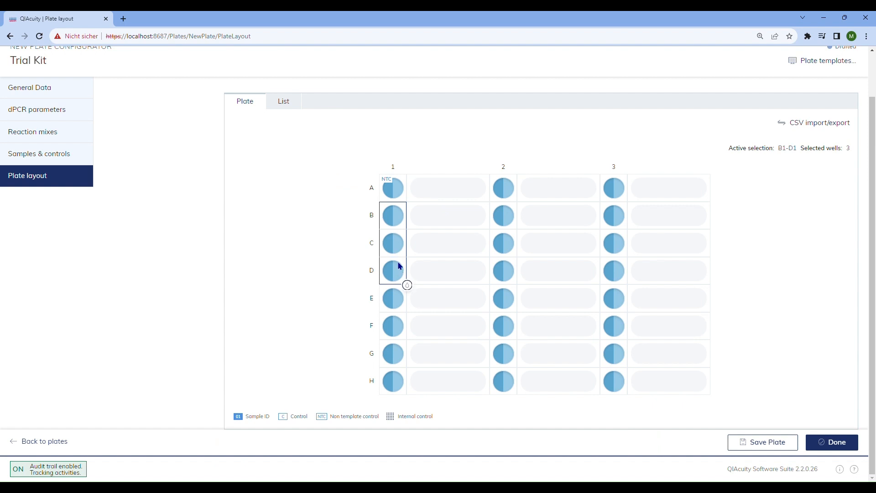
{"action": "left_click", "coordinate": [408, 286]}
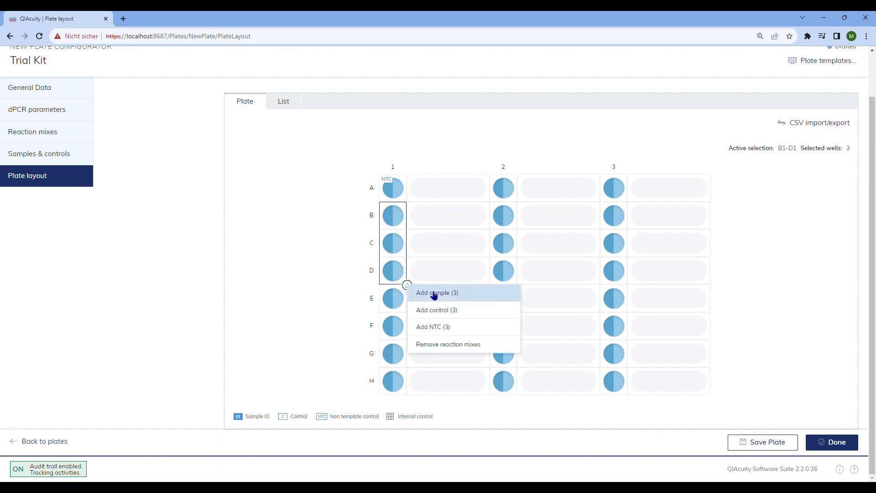
{"action": "left_click", "coordinate": [456, 310]}
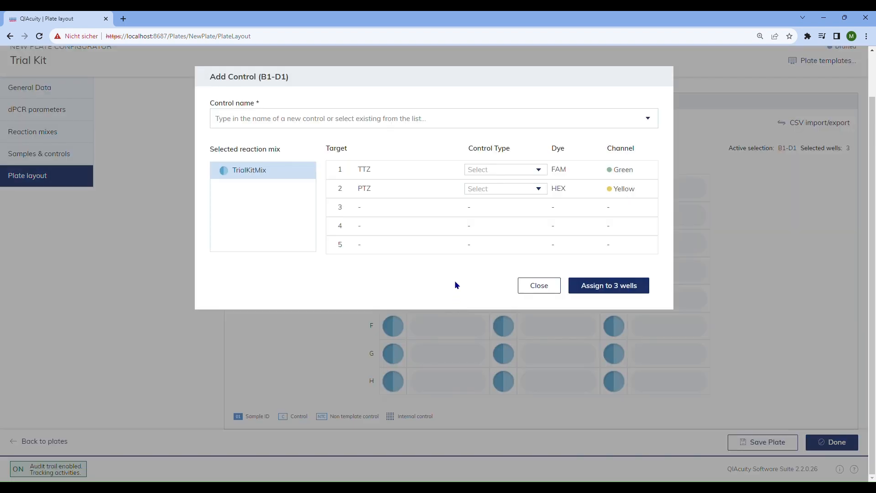
{"action": "left_click", "coordinate": [529, 173]}
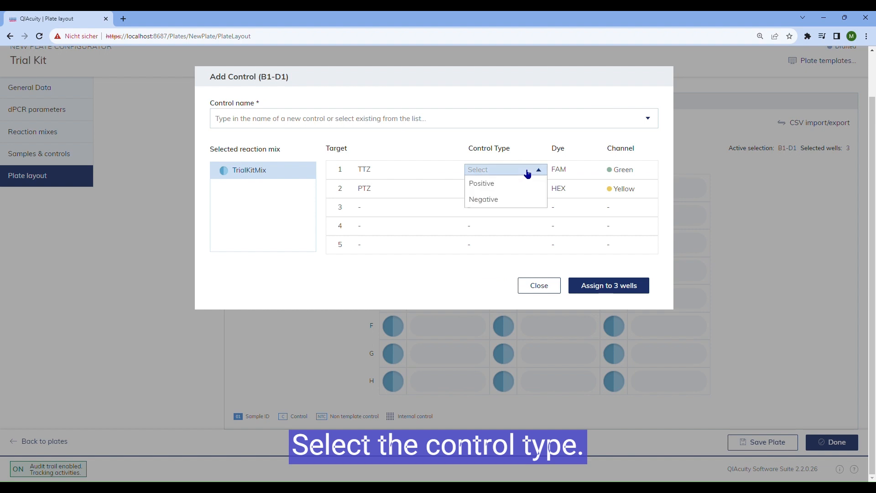
{"action": "left_click", "coordinate": [498, 184]}
{"action": "left_click", "coordinate": [501, 174]}
{"action": "left_click", "coordinate": [499, 196]}
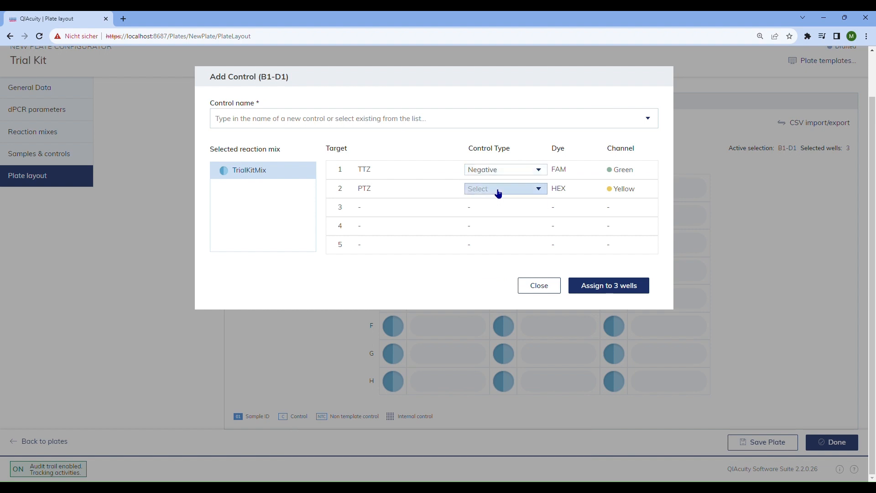
{"action": "left_click", "coordinate": [499, 188]}
{"action": "left_click", "coordinate": [497, 215]}
Choose ABC as the control name and assign the control to the three wells B1 to D1
{"action": "left_click", "coordinate": [593, 286]}
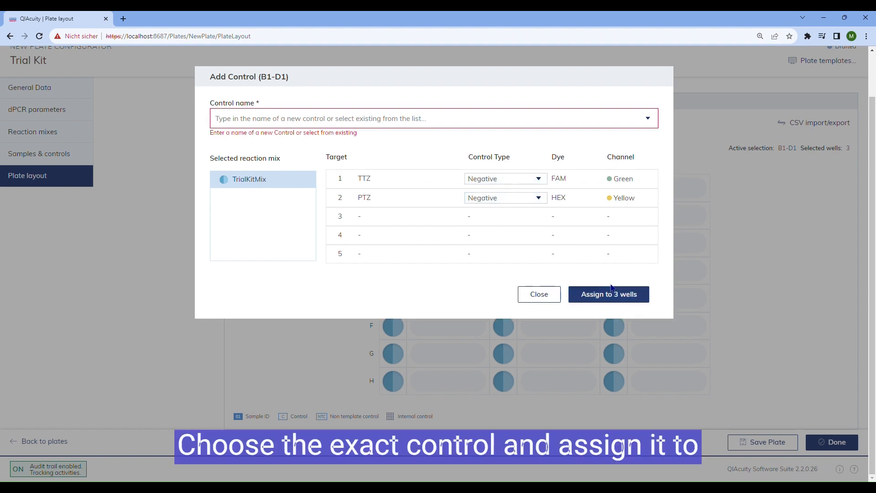
{"action": "left_click", "coordinate": [336, 114]}
{"action": "left_click", "coordinate": [290, 137]}
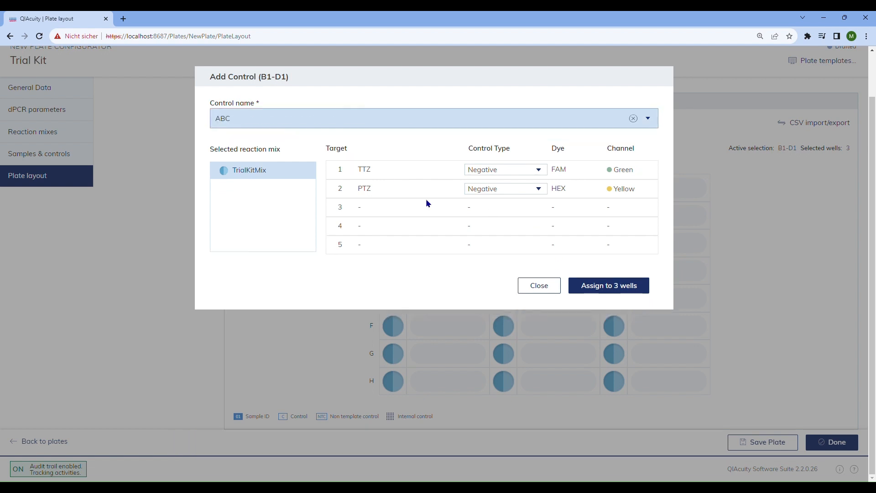
{"action": "left_click", "coordinate": [595, 285]}
Assign the existing sample S#01 to the four wells E1 to H1
{"action": "left_click_drag", "start_coordinate": [393, 299], "coordinate": [393, 382]}
{"action": "left_click", "coordinate": [407, 396]}
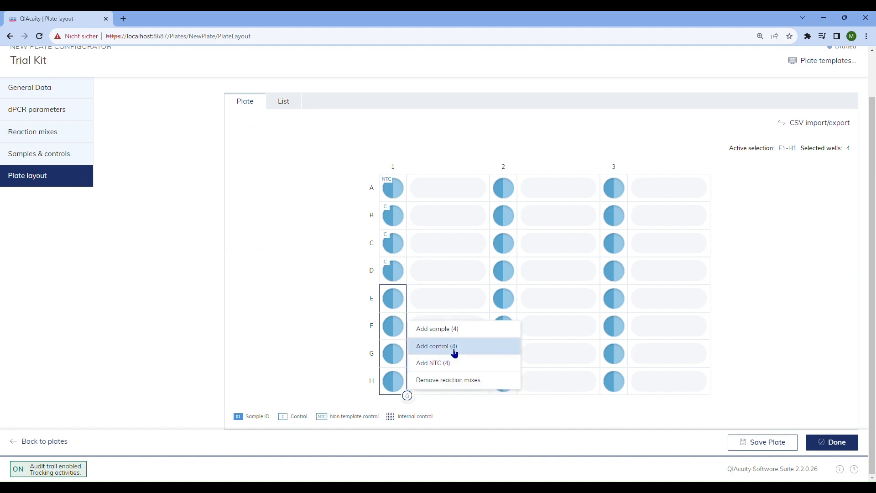
{"action": "left_click", "coordinate": [463, 329]}
{"action": "left_click", "coordinate": [415, 156]}
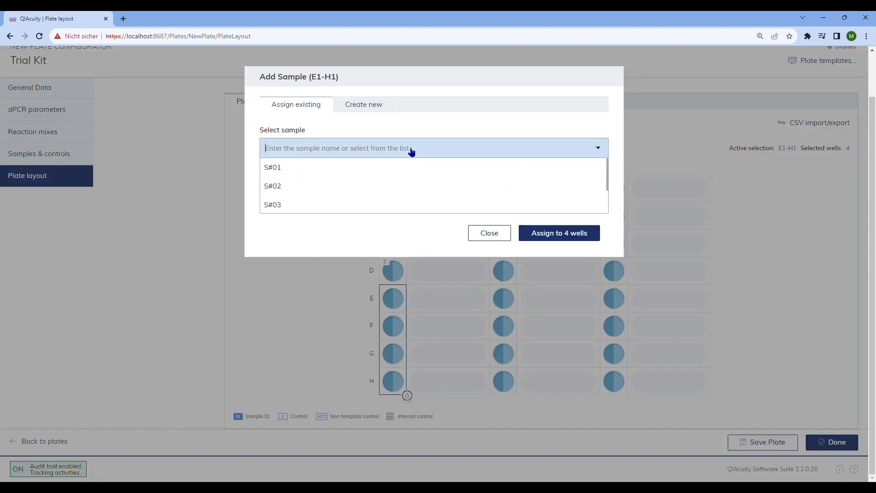
{"action": "left_click", "coordinate": [360, 167]}
{"action": "left_click", "coordinate": [557, 237]}
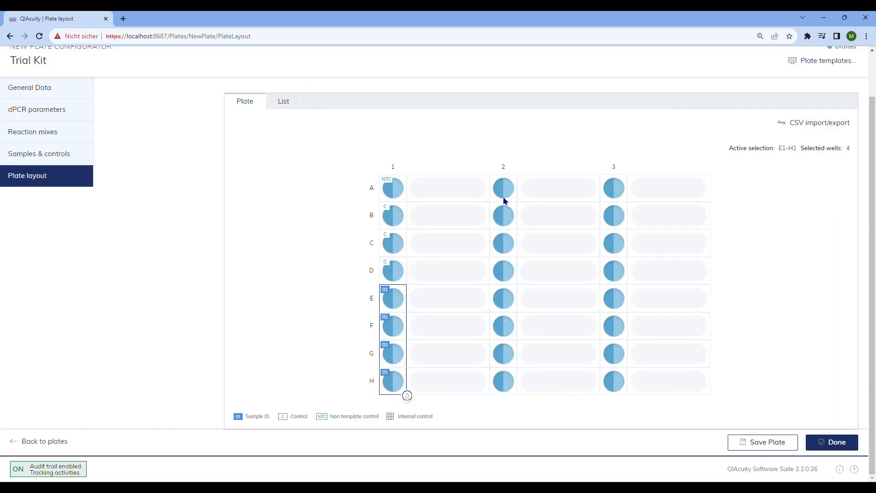
Assign the existing sample S#02 to the four wells A2 to D2
{"action": "left_click_drag", "start_coordinate": [504, 191], "coordinate": [517, 286]}
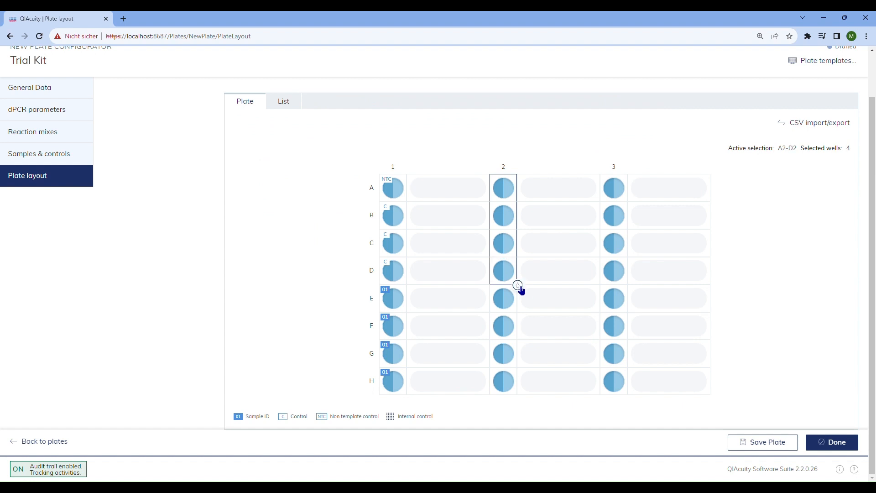
{"action": "left_click", "coordinate": [517, 285]}
{"action": "left_click", "coordinate": [568, 296]}
{"action": "left_click", "coordinate": [349, 149]}
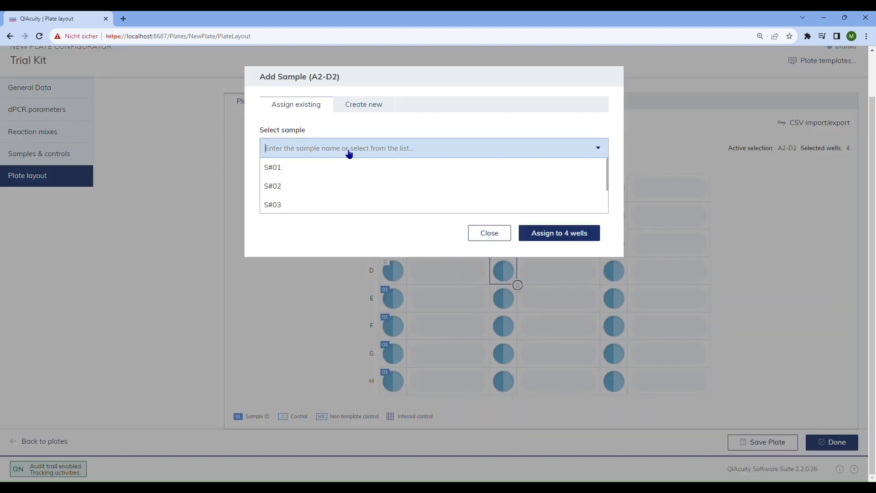
{"action": "left_click", "coordinate": [336, 184]}
{"action": "left_click", "coordinate": [552, 232]}
Assign the existing sample S#03 to the four wells E2 to H2
{"action": "left_click_drag", "start_coordinate": [506, 299], "coordinate": [517, 393]}
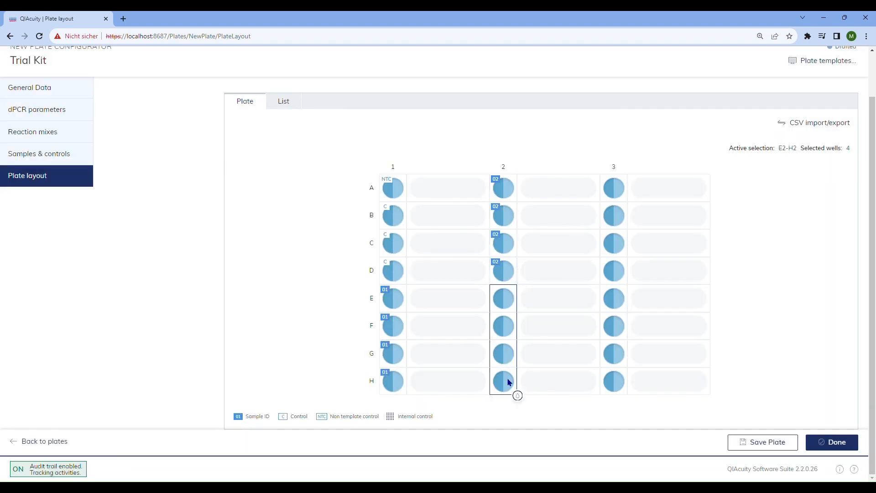
{"action": "left_click", "coordinate": [517, 396]}
{"action": "left_click", "coordinate": [552, 332]}
{"action": "left_click", "coordinate": [377, 147]}
{"action": "left_click", "coordinate": [316, 205]}
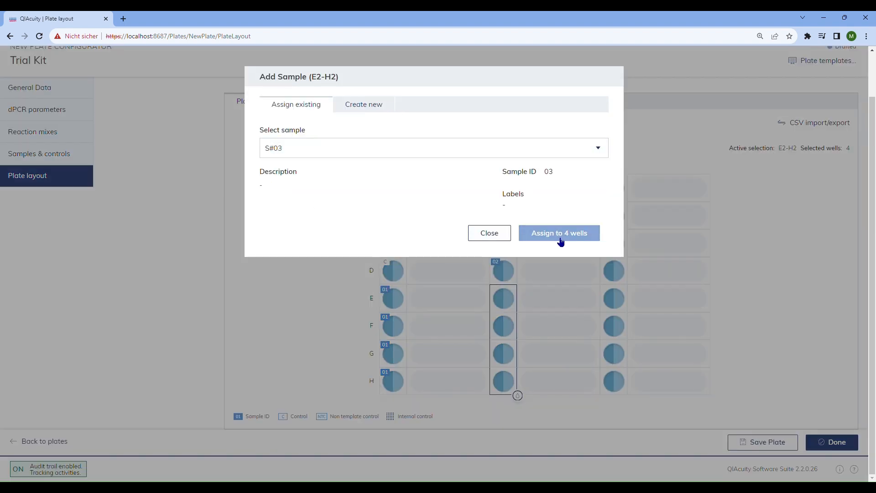
{"action": "left_click", "coordinate": [559, 232]}
Assign the existing sample S#04 to the four wells A3 to D3
{"action": "left_click_drag", "start_coordinate": [614, 187], "coordinate": [619, 382]}
{"action": "left_click", "coordinate": [628, 286]}
{"action": "left_click", "coordinate": [664, 297]}
{"action": "left_click", "coordinate": [378, 147]}
{"action": "left_click", "coordinate": [298, 190]}
{"action": "left_click", "coordinate": [558, 232]}
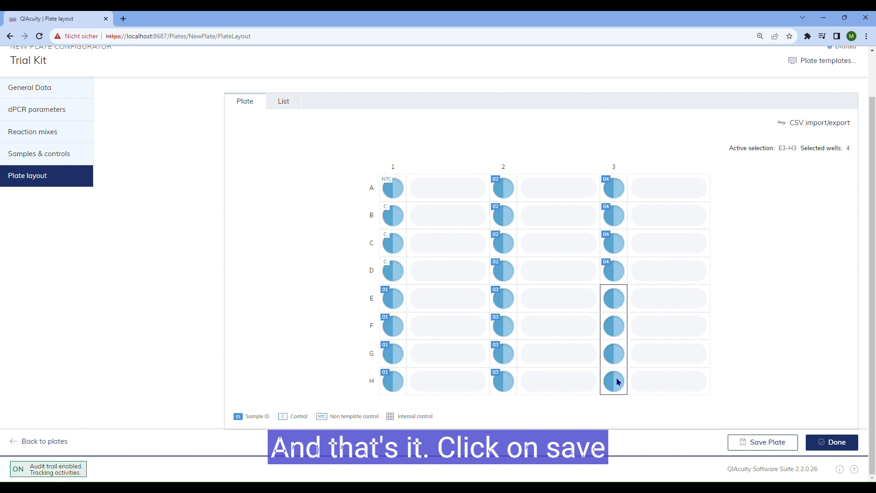
Assign the existing sample S#05 to the four wells E3 to H3
{"action": "left_click", "coordinate": [628, 395]}
{"action": "left_click", "coordinate": [664, 329]}
{"action": "left_click", "coordinate": [378, 148]}
{"action": "scroll", "coordinate": [314, 191], "scroll_direction": "down", "scroll_amount": 1}
{"action": "left_click", "coordinate": [303, 200]}
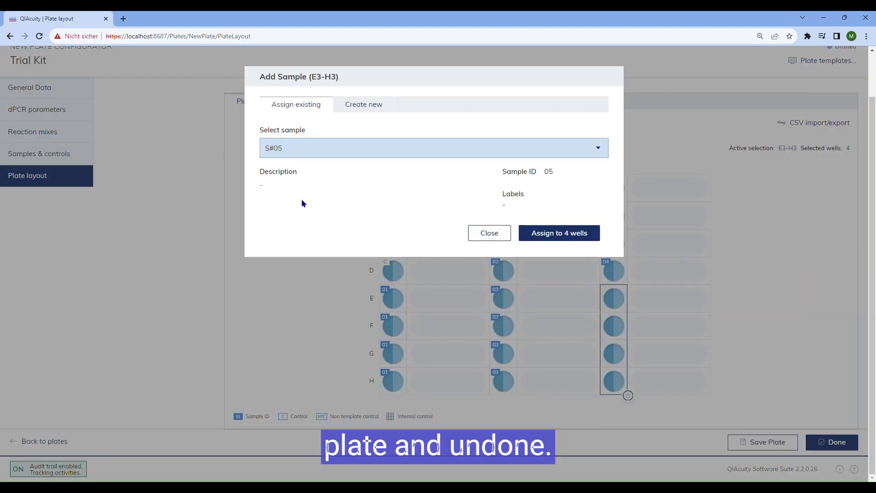
{"action": "left_click", "coordinate": [561, 234]}
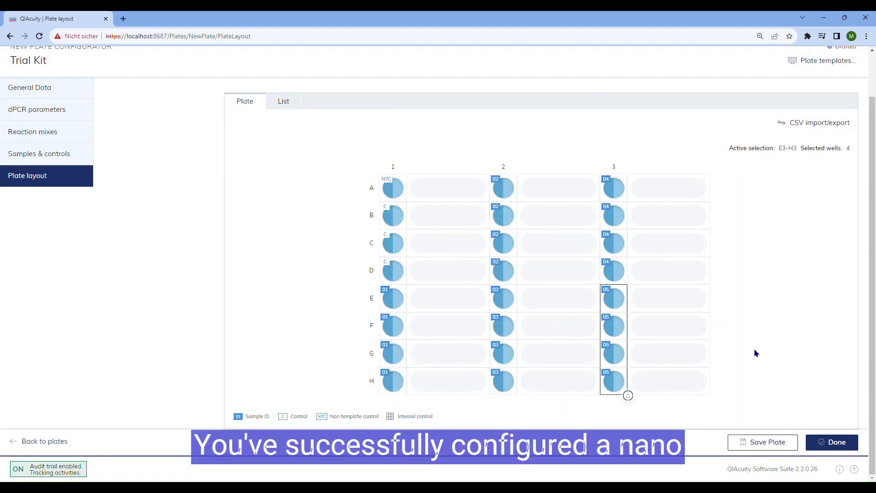
Save the Trial Kit plate and finish its configuration, returning to the plates overview
{"action": "left_click", "coordinate": [759, 443]}
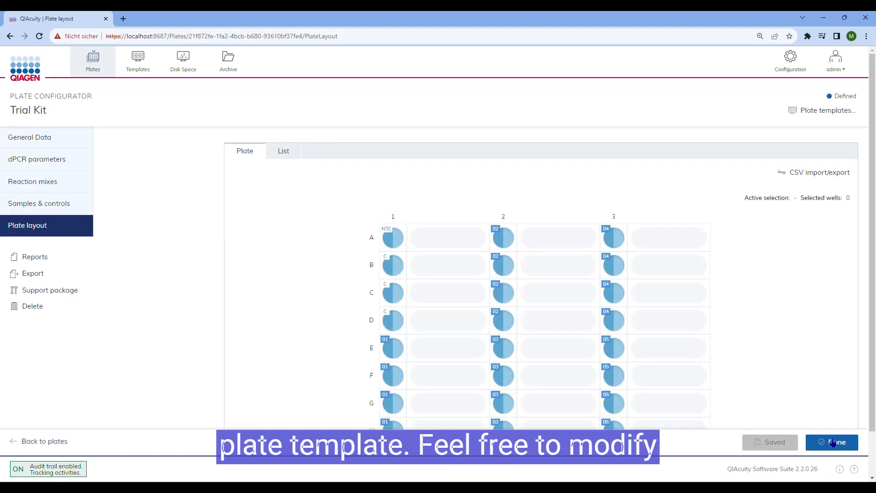
{"action": "left_click", "coordinate": [833, 442]}
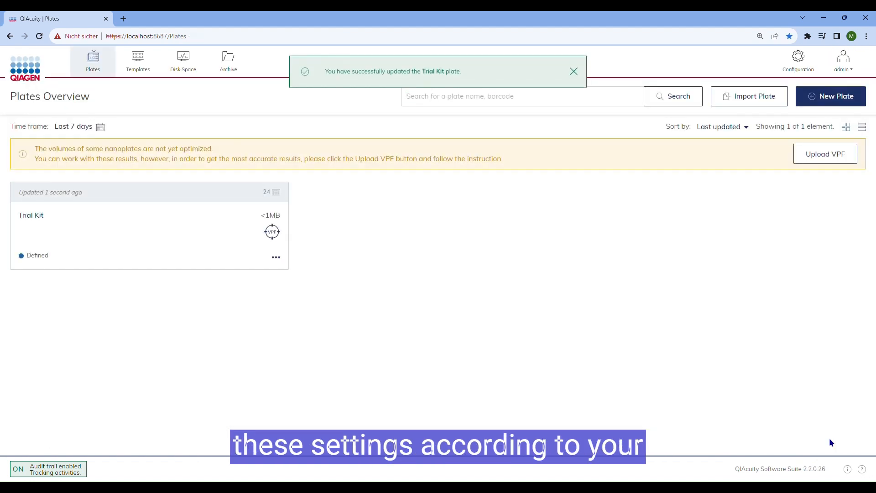